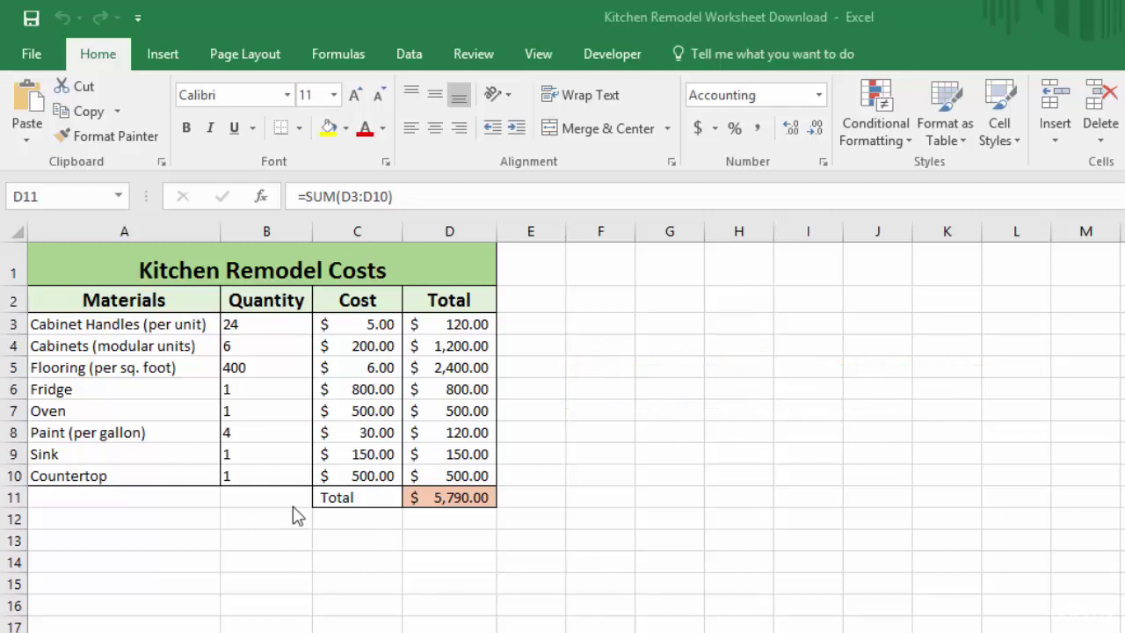
Paste the text "Note: the oven and fridge should be purchased last." into cell A14, and make cell D14 active for editing.
click(62, 555)
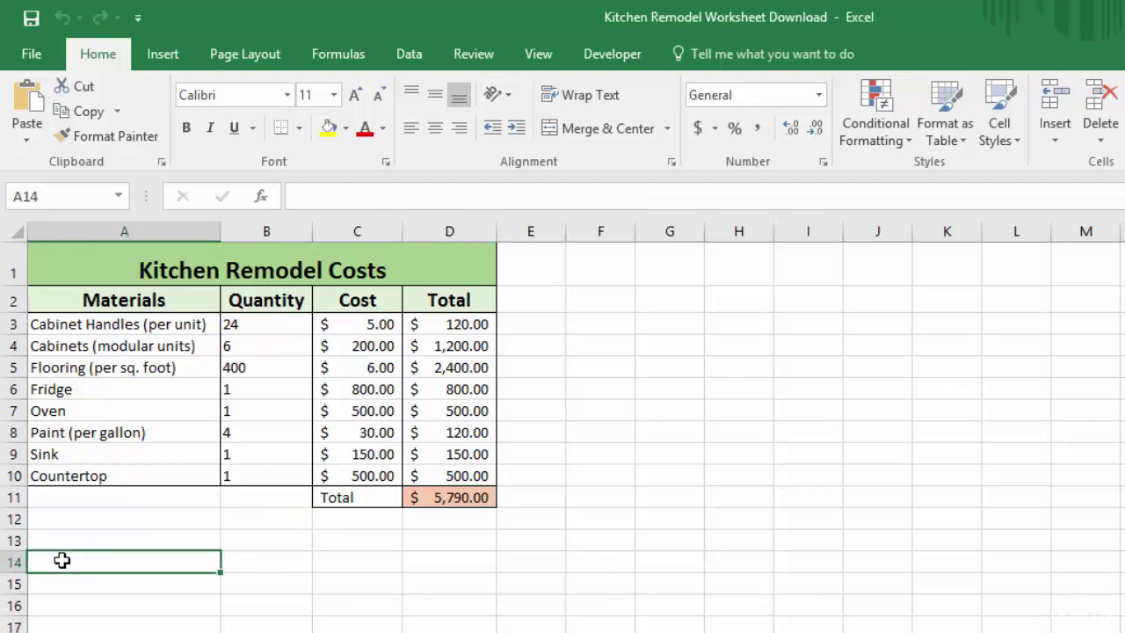
right_click(65, 561)
click(108, 197)
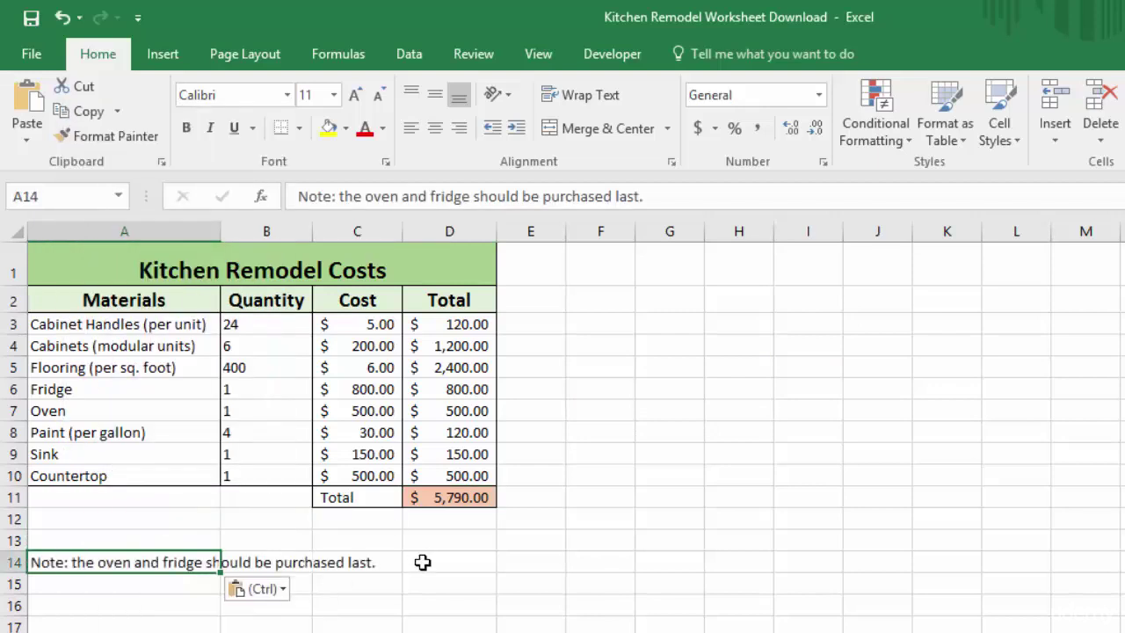
click(449, 562)
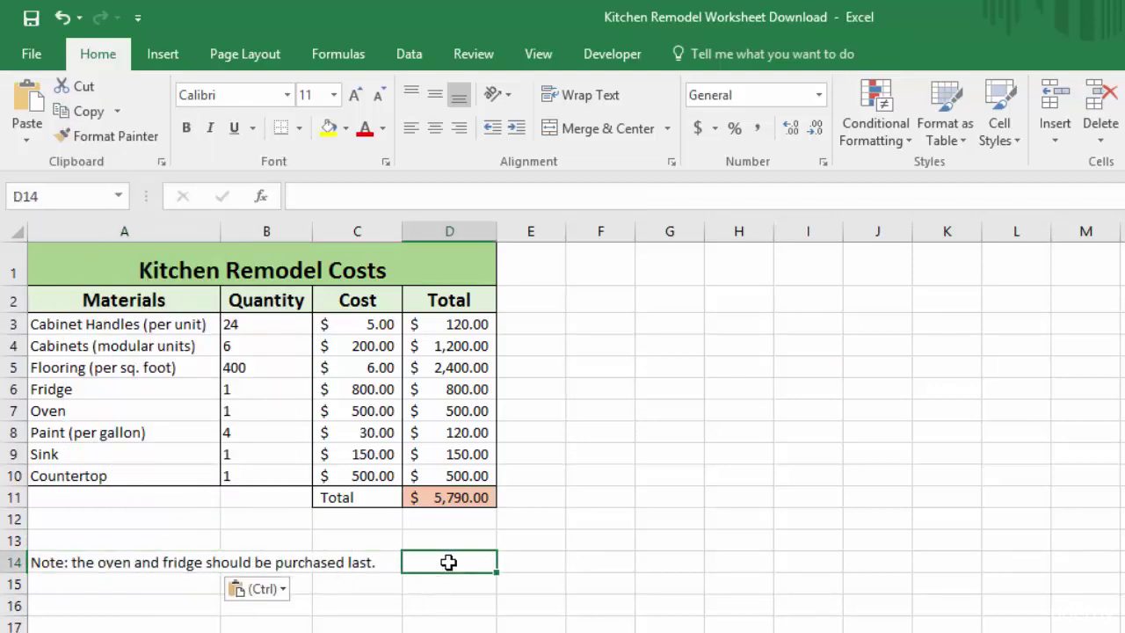
double_click(448, 562)
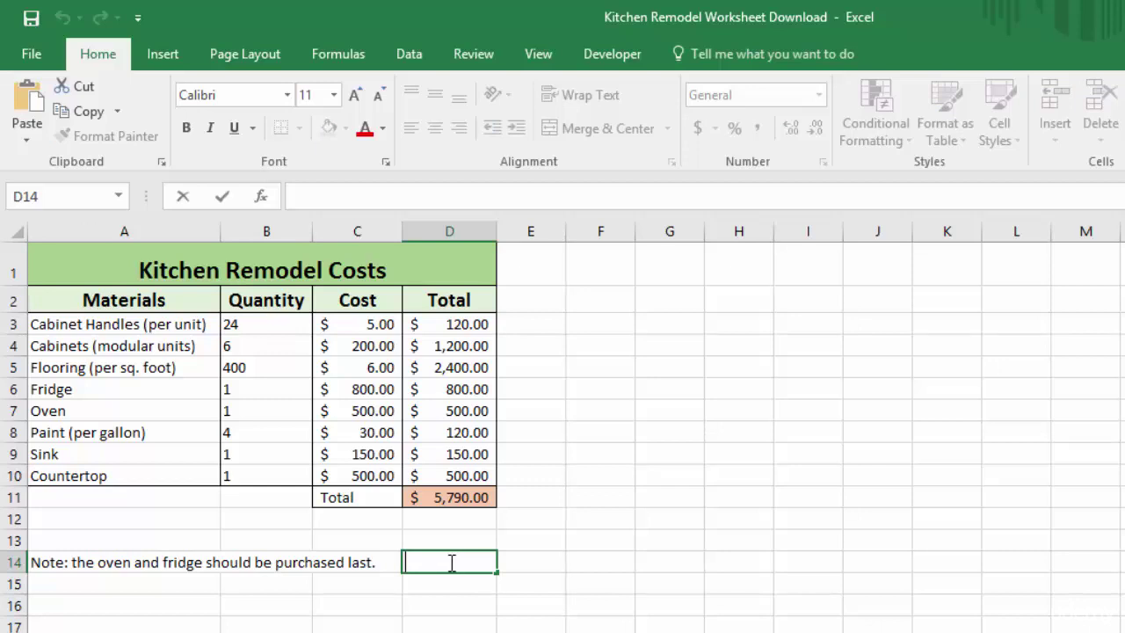
Close the workbook without saving its changes, and reopen Kitchen Remodel Worksheet Download from the recent workbooks.
key(alt+F4)
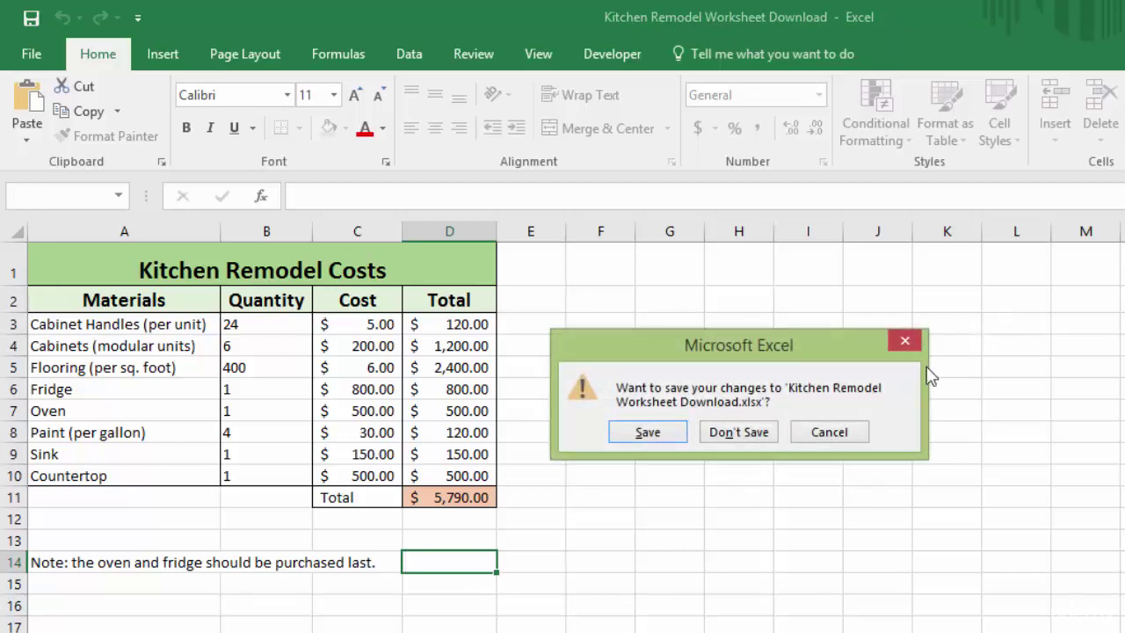
click(742, 438)
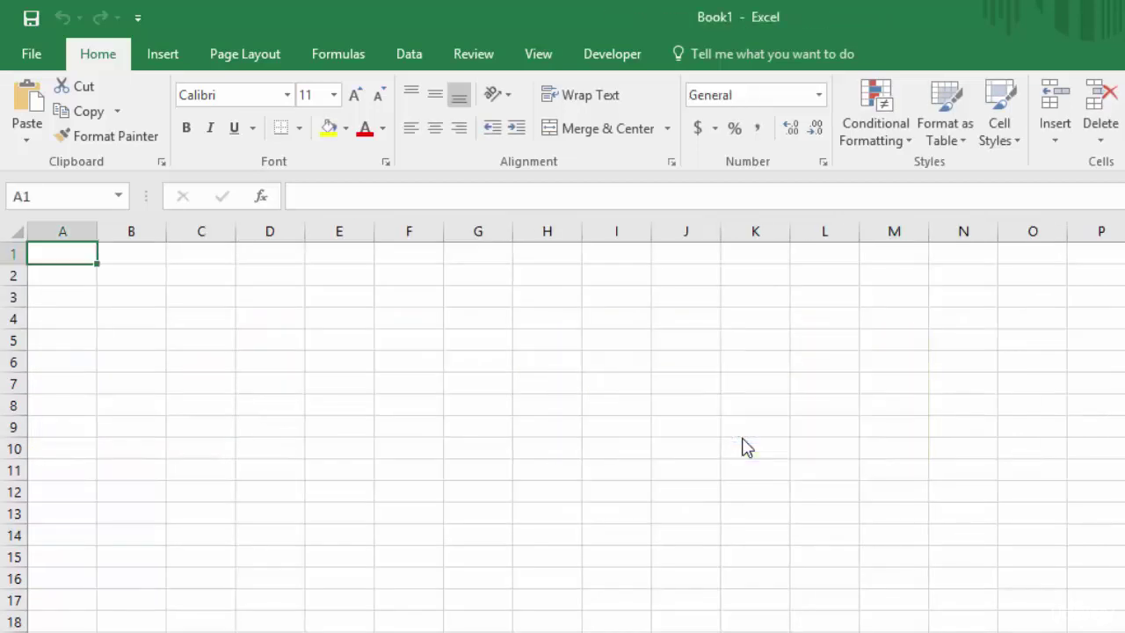
click(29, 58)
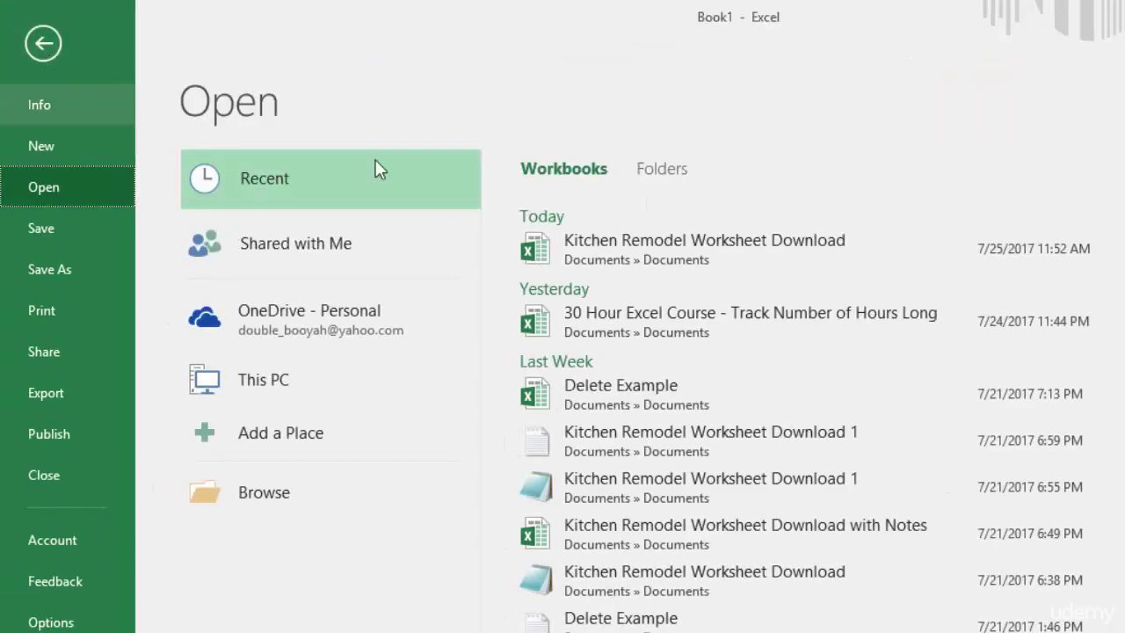
click(661, 244)
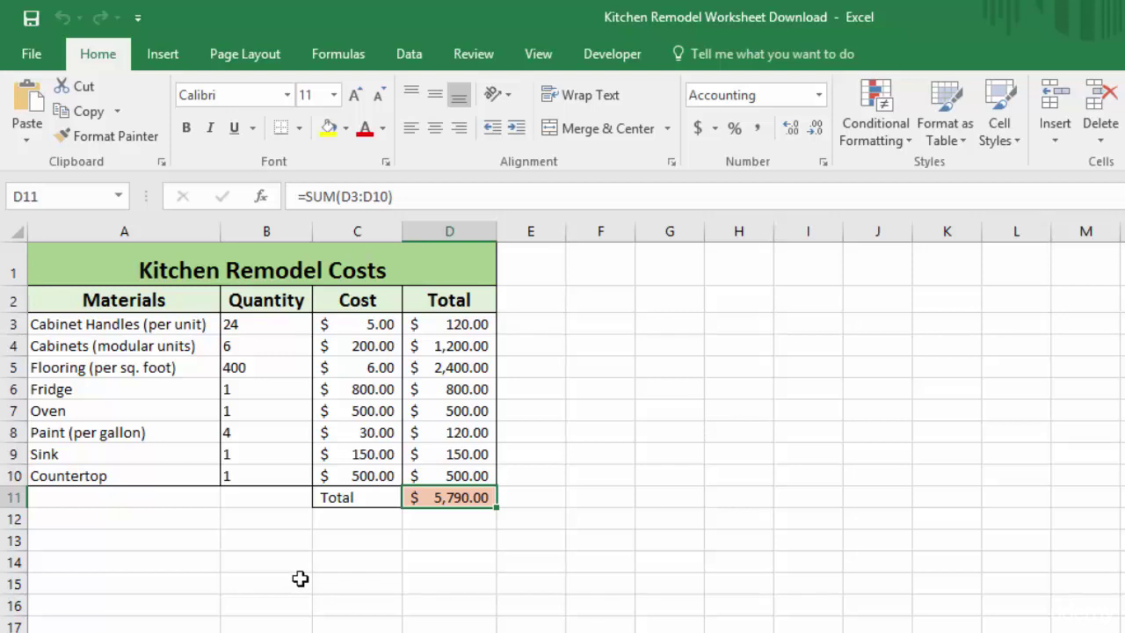
Open the autosaved version kept when the workbook was closed without saving, and restore it over the last saved version.
click(30, 54)
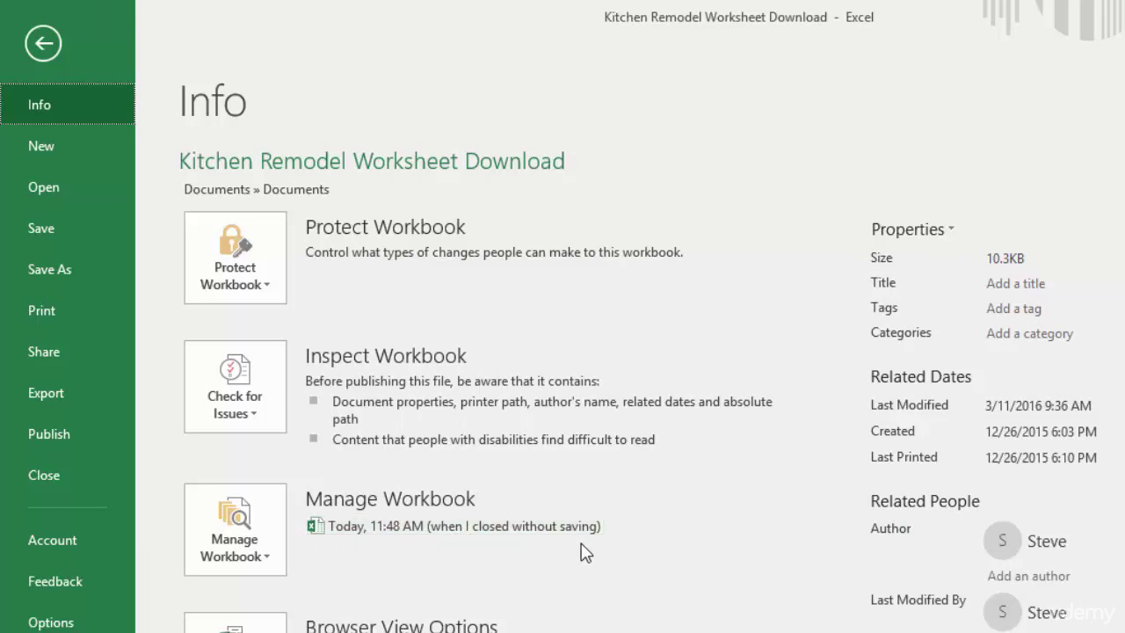
click(395, 538)
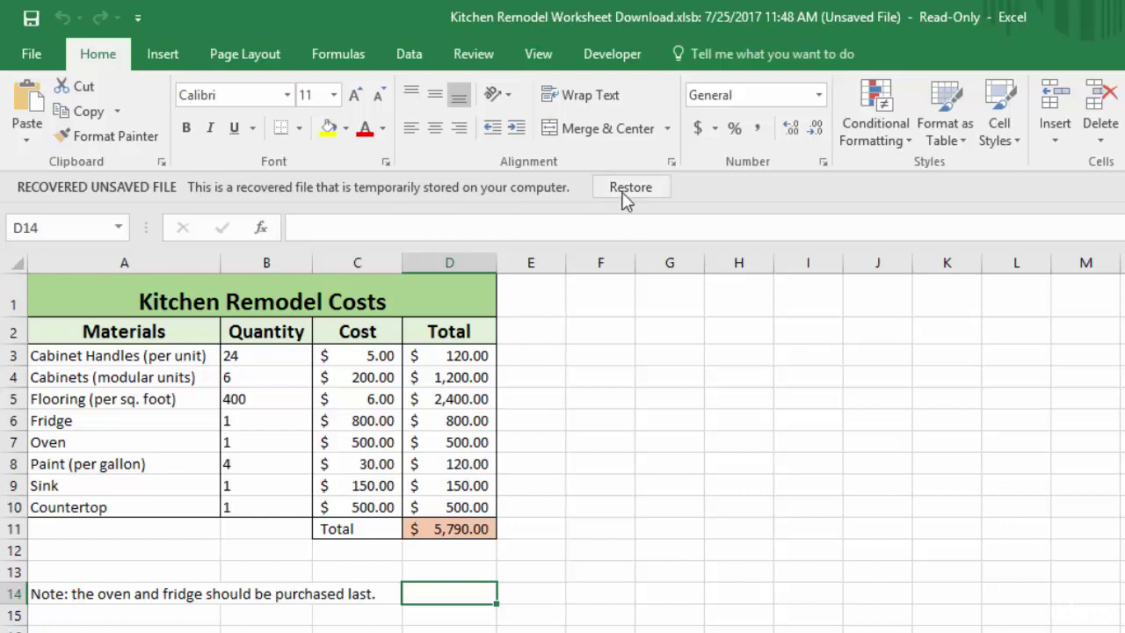
click(654, 195)
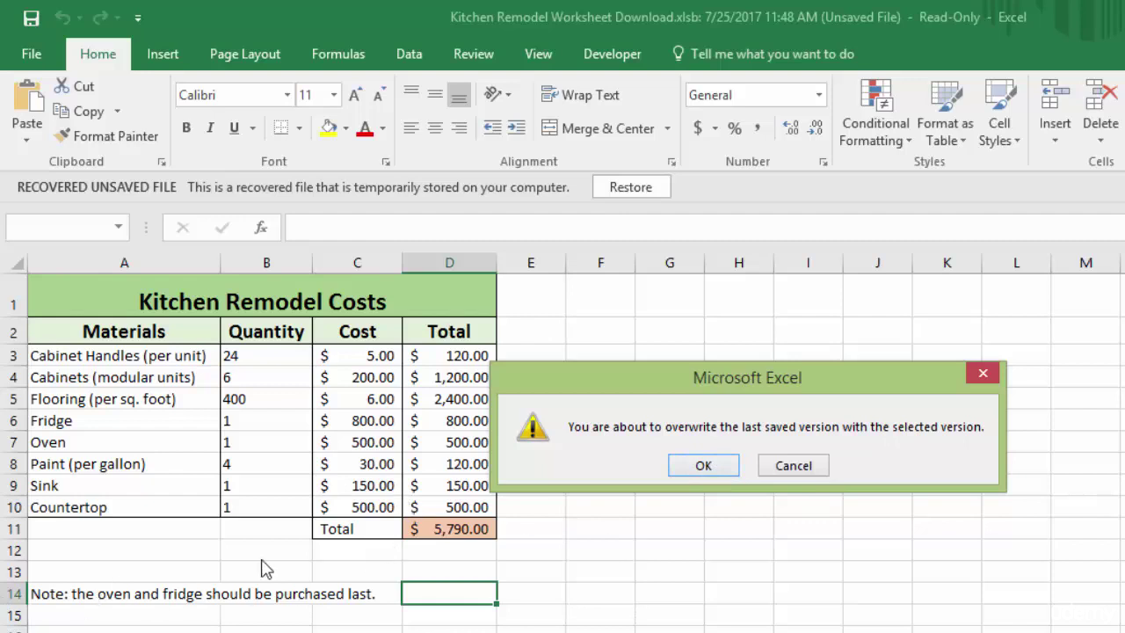
click(703, 466)
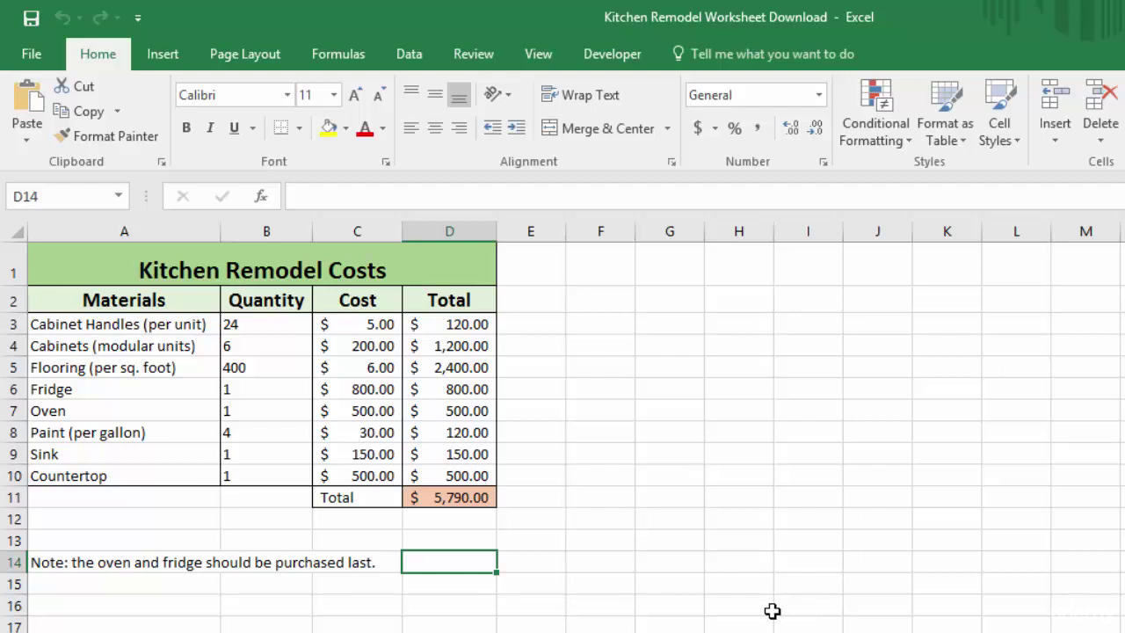
Set AutoRecover to save every 1 minute and keep the last AutoRecovered version when closing without saving.
click(34, 55)
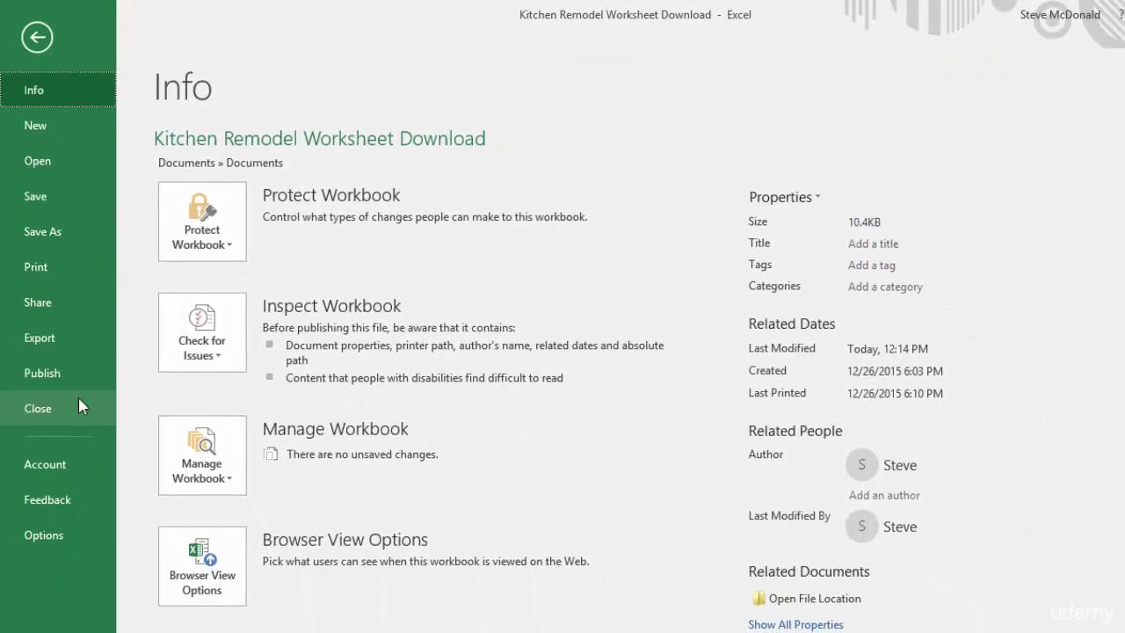
click(55, 544)
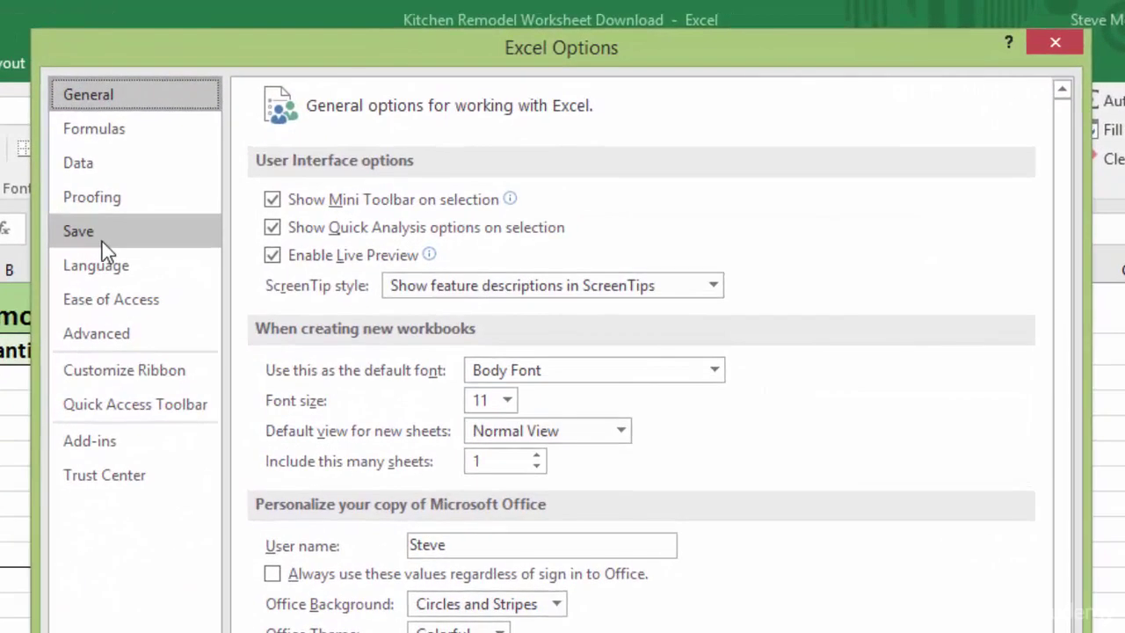
click(102, 242)
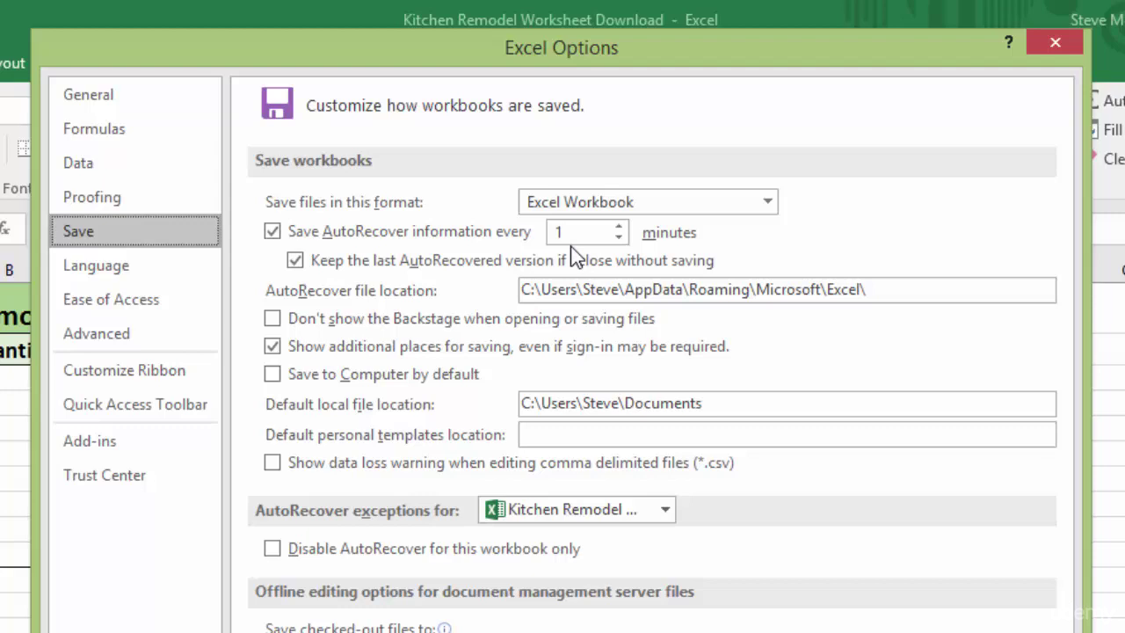
click(619, 228)
click(619, 227)
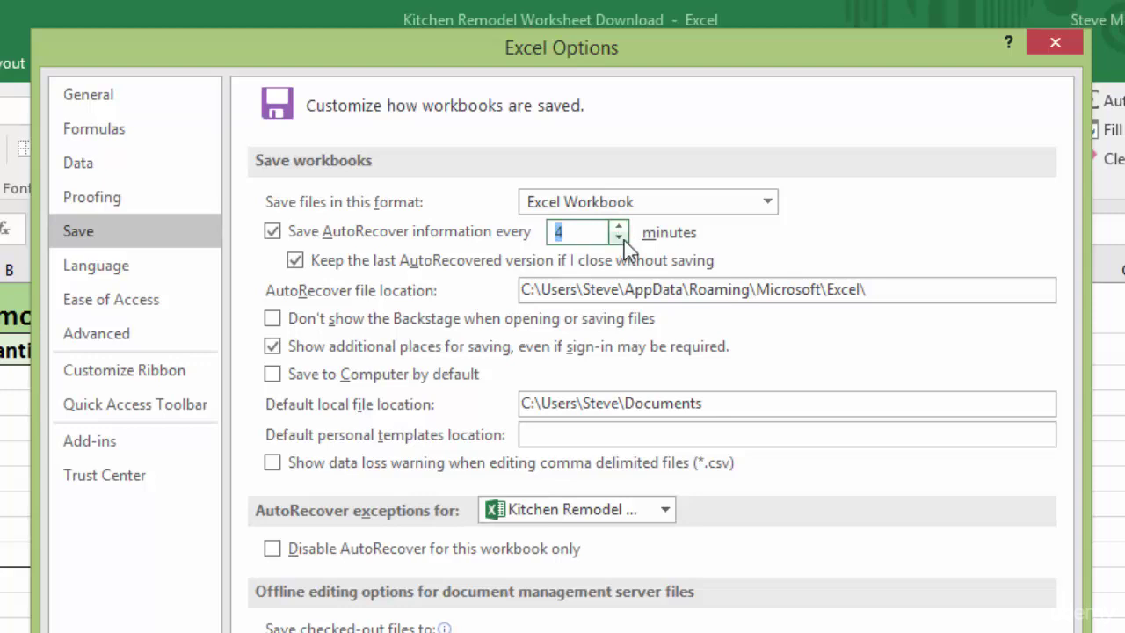
click(624, 240)
click(624, 240)
click(598, 259)
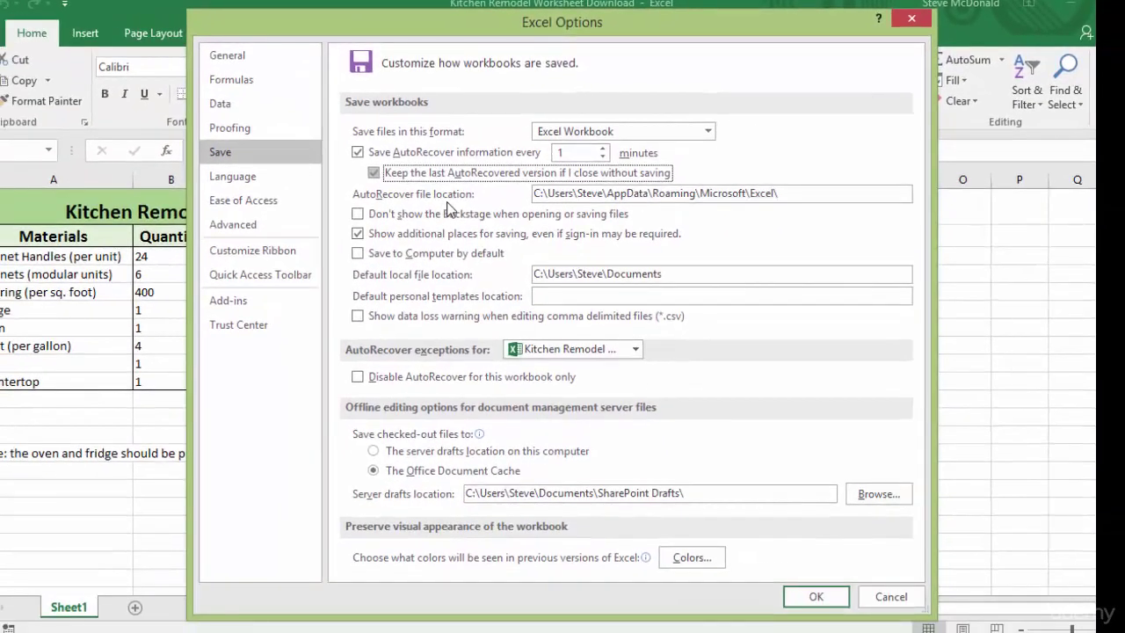
click(832, 603)
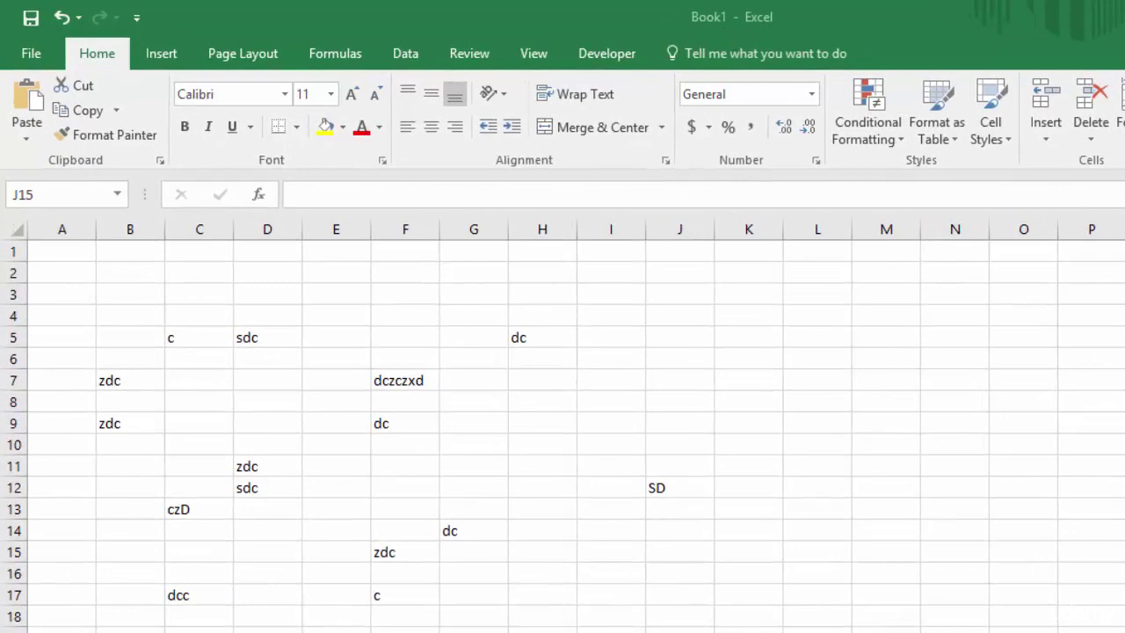
Close Book1 without saving, and open its temporary copy through Recover Unsaved Workbooks.
key(alt+F4)
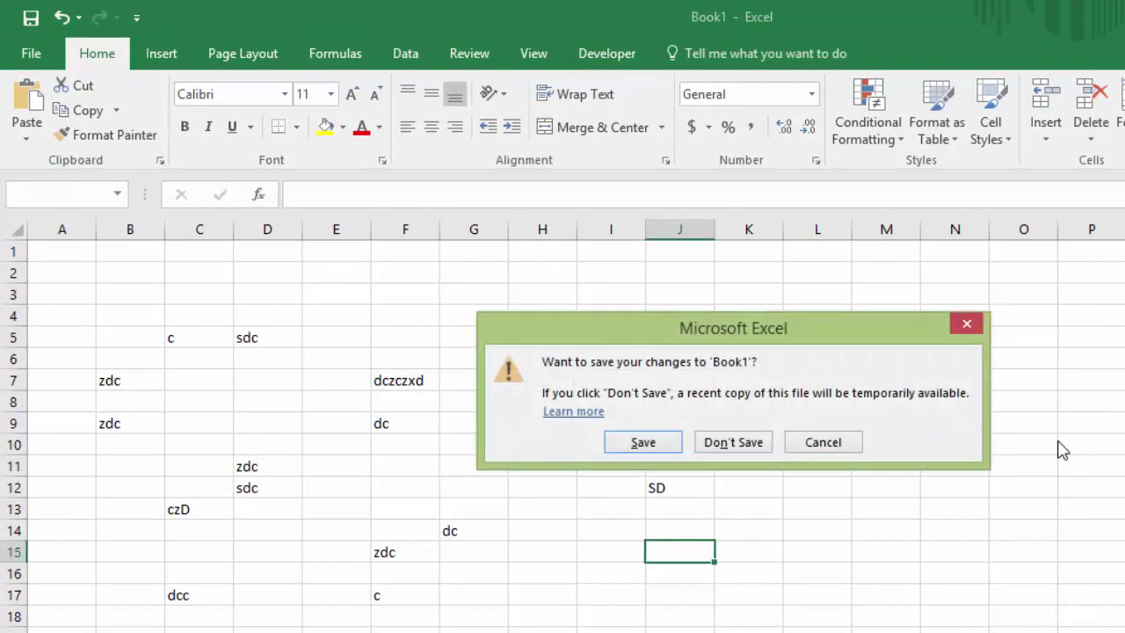
click(726, 444)
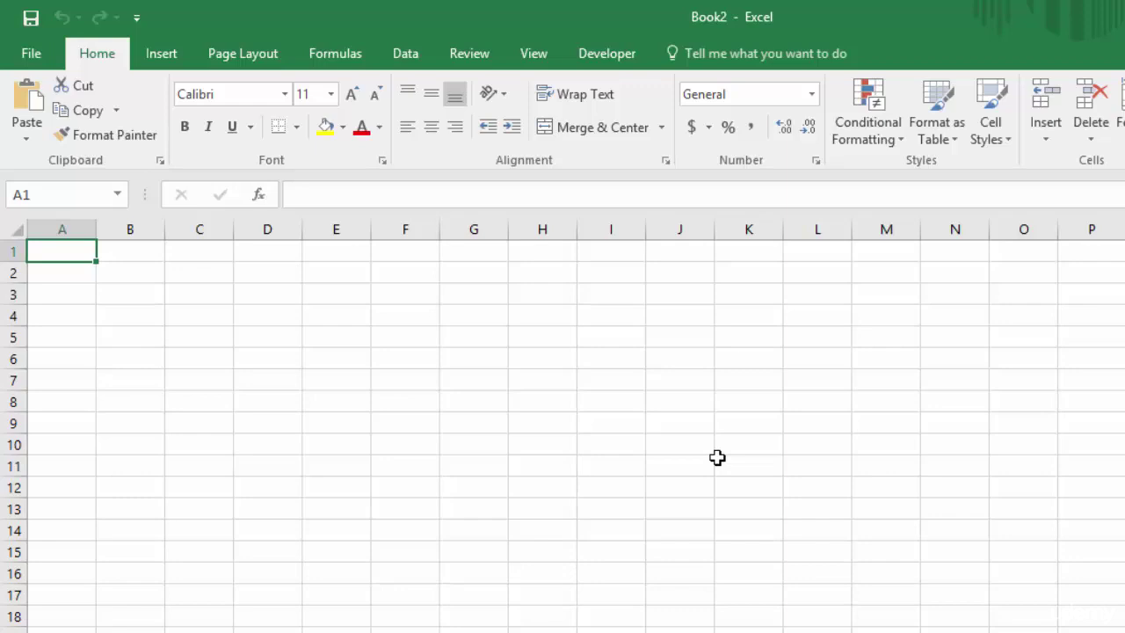
click(27, 55)
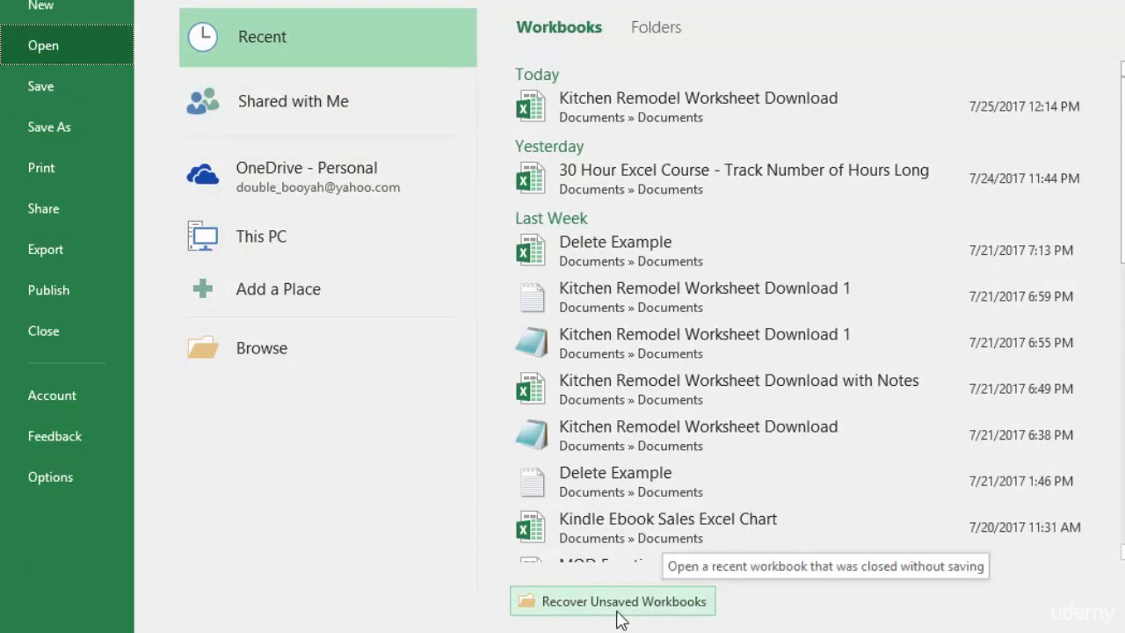
click(668, 603)
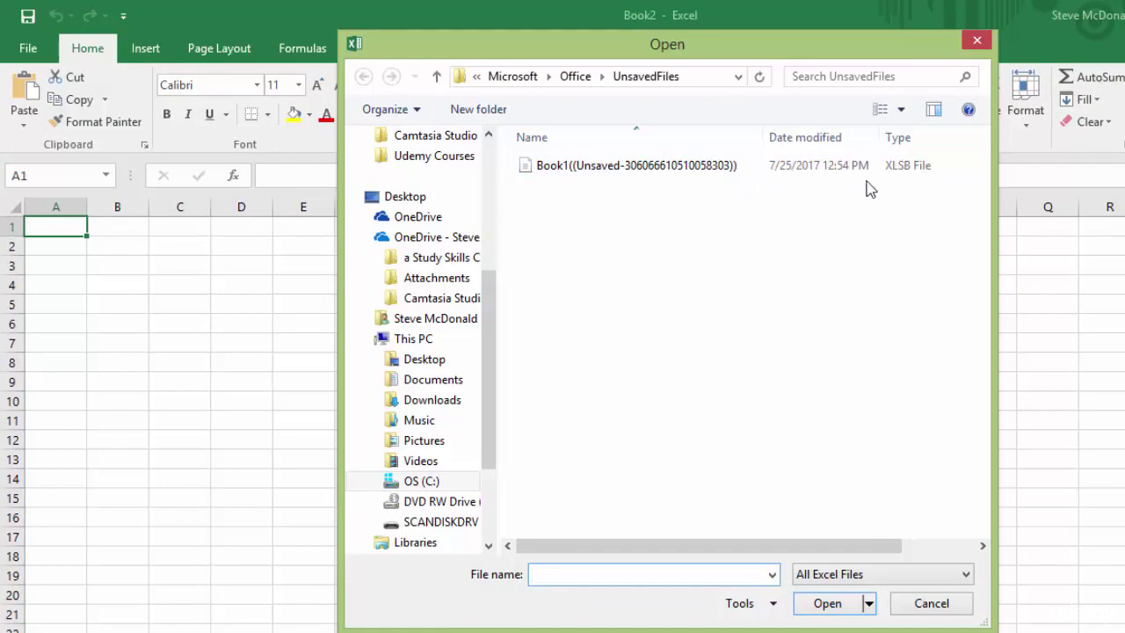
double_click(618, 167)
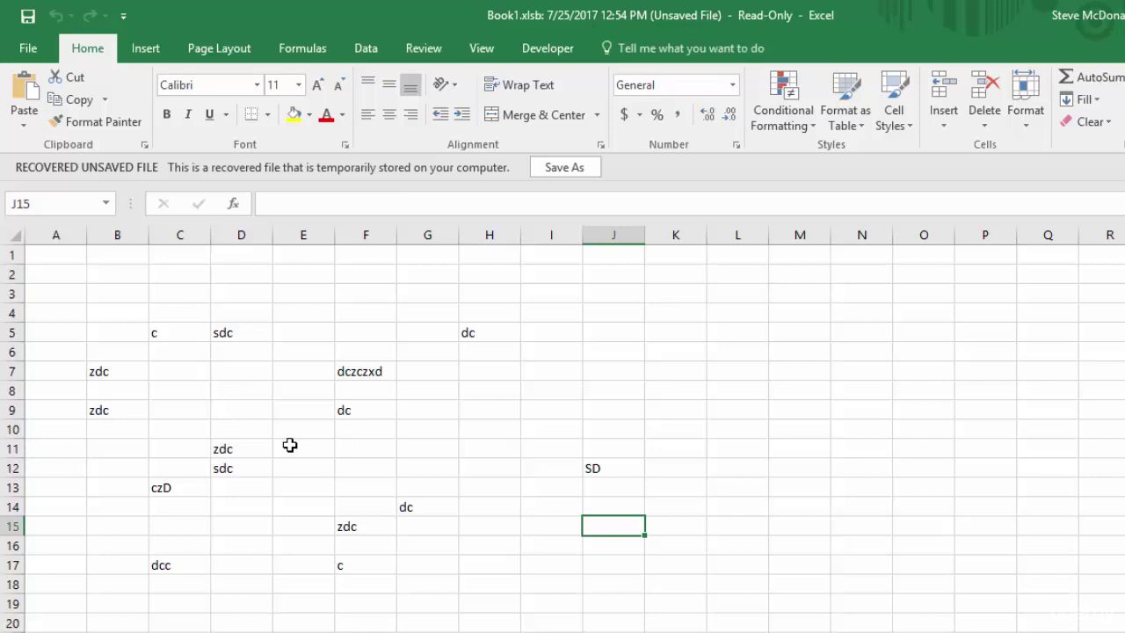
Open the workbook saving options to review the AutoRecover settings.
click(28, 49)
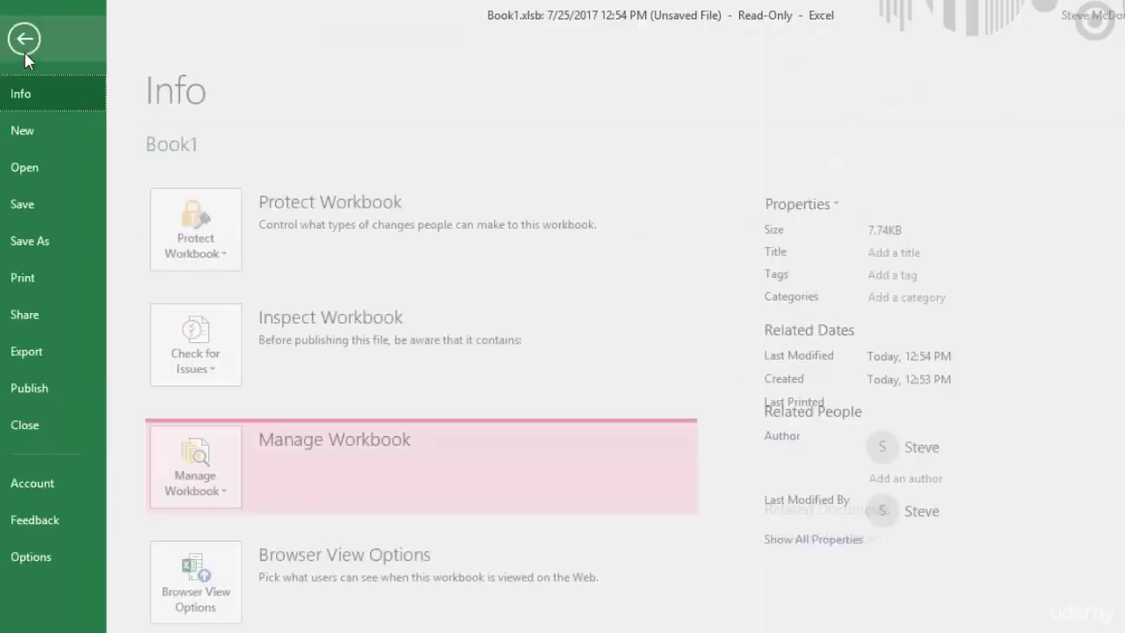
click(52, 561)
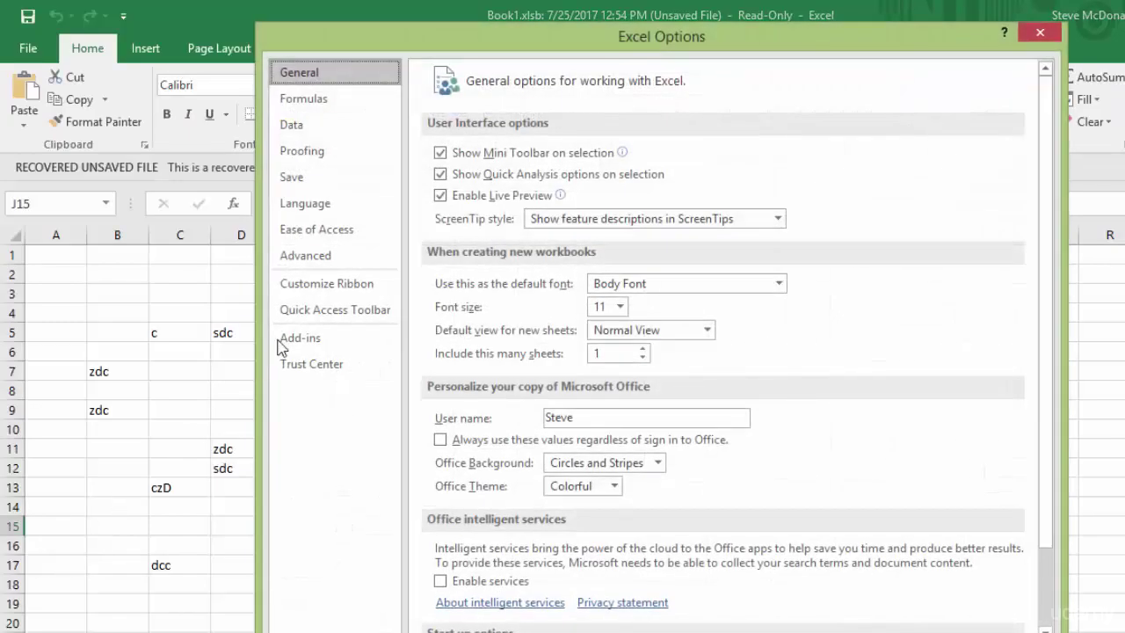
click(299, 186)
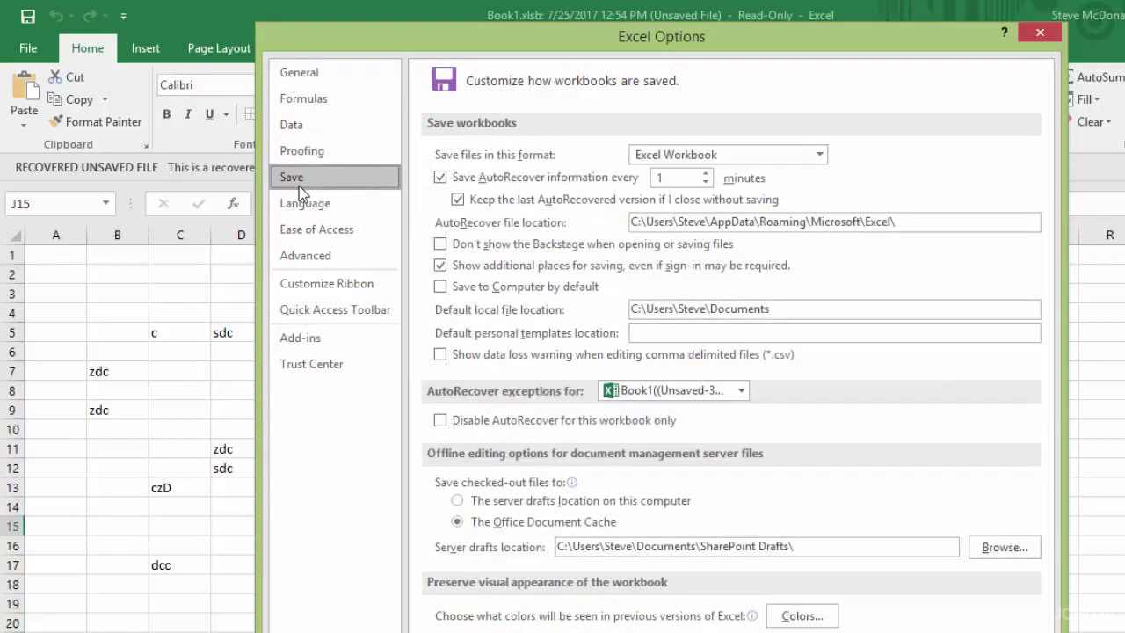